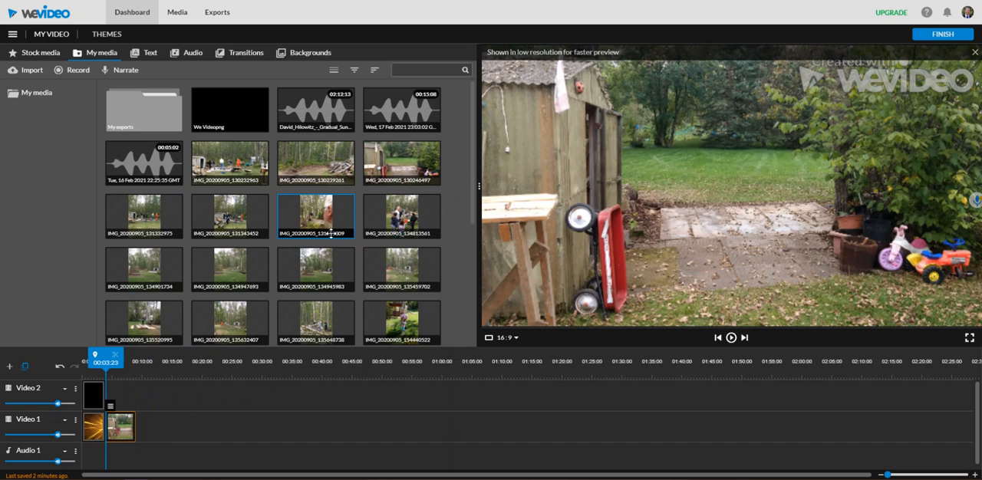
# Add IMG_20200905_131519309, IMG_20200905_171911954 and IMG_20200905_185141168 after the existing photo on Video 1, closing the gaps between clips
pyautogui.moveTo(331, 234); pyautogui.dragTo(158, 430)
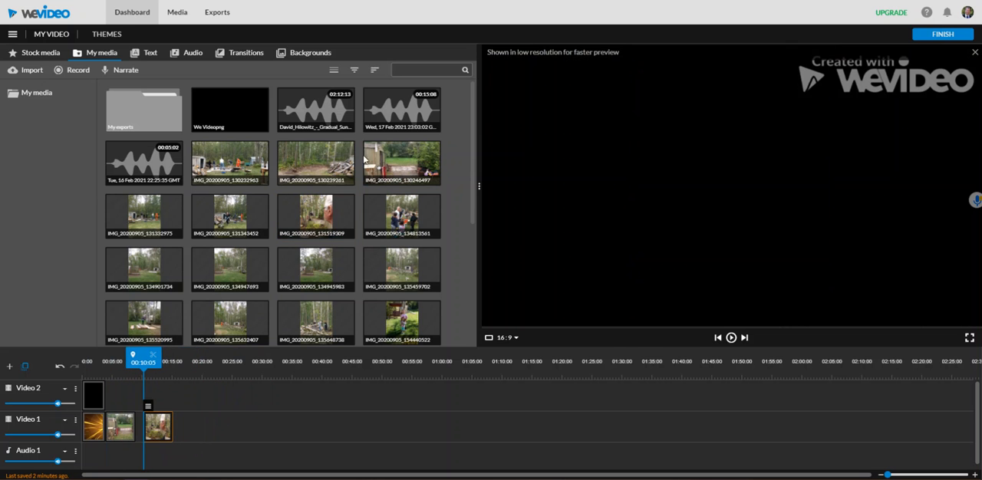
pyautogui.scroll(-3, 323, 253)
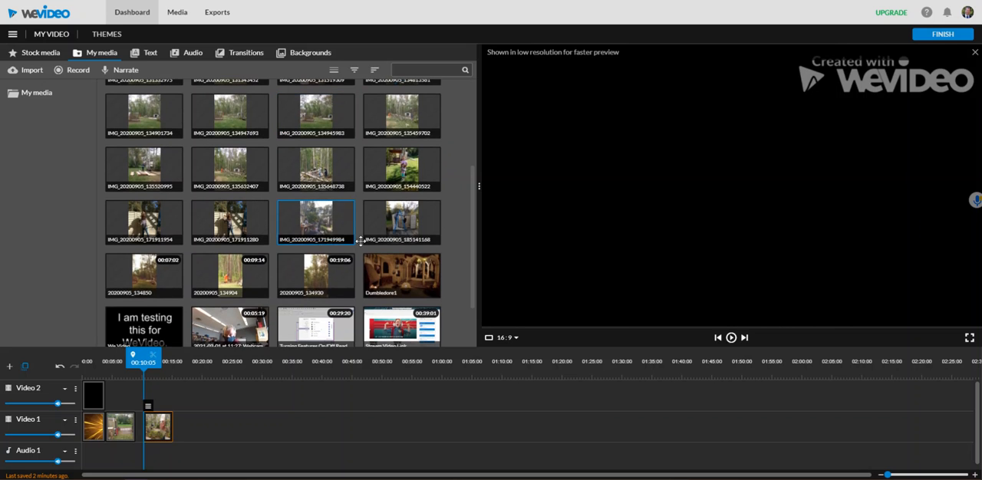
pyautogui.moveTo(404, 224); pyautogui.dragTo(227, 422)
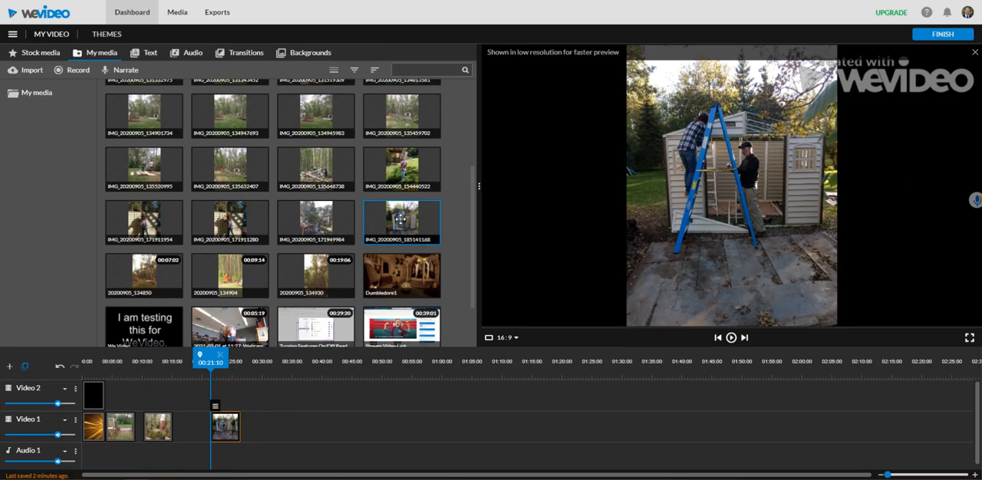
pyautogui.moveTo(154, 224); pyautogui.dragTo(184, 431)
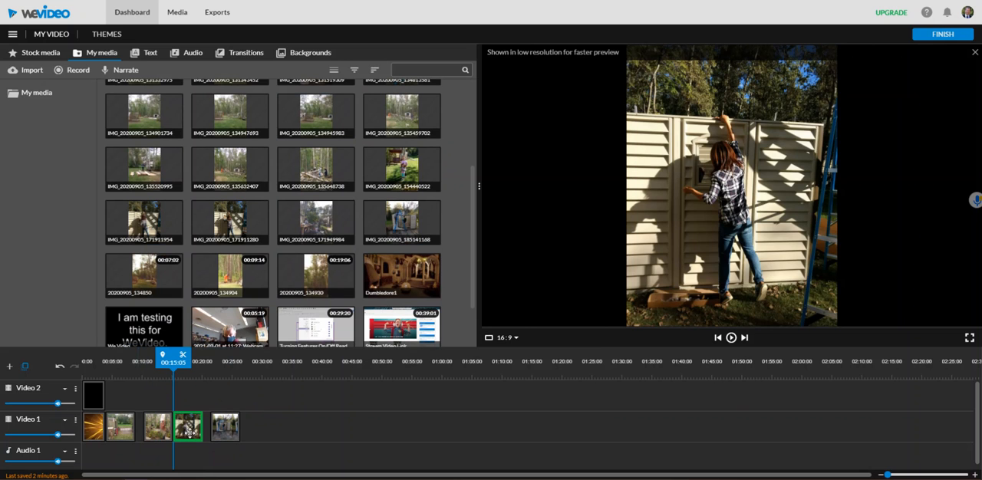
pyautogui.moveTo(187, 434); pyautogui.dragTo(188, 434)
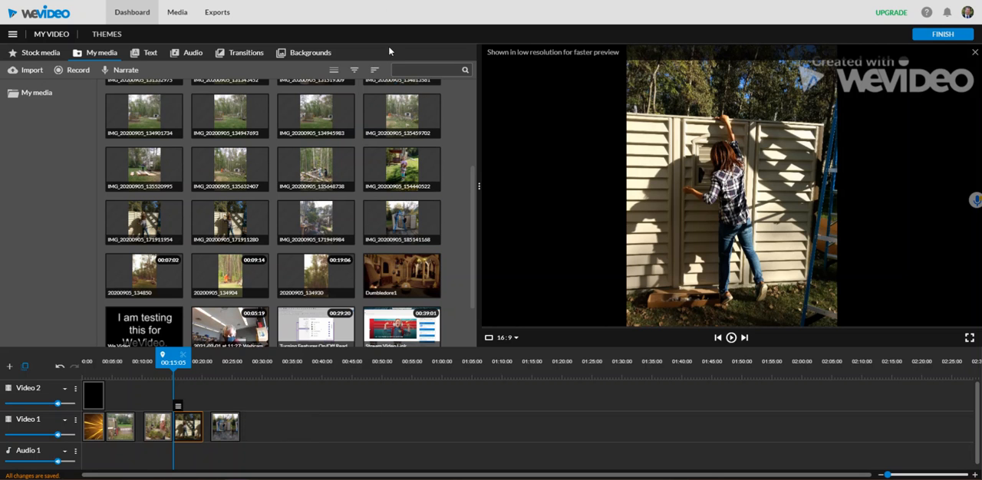
pyautogui.moveTo(153, 437); pyautogui.dragTo(215, 437)
# Preview the title and photo sequence from near the start of the timeline through the second photo
pyautogui.moveTo(185, 355); pyautogui.dragTo(80, 356)
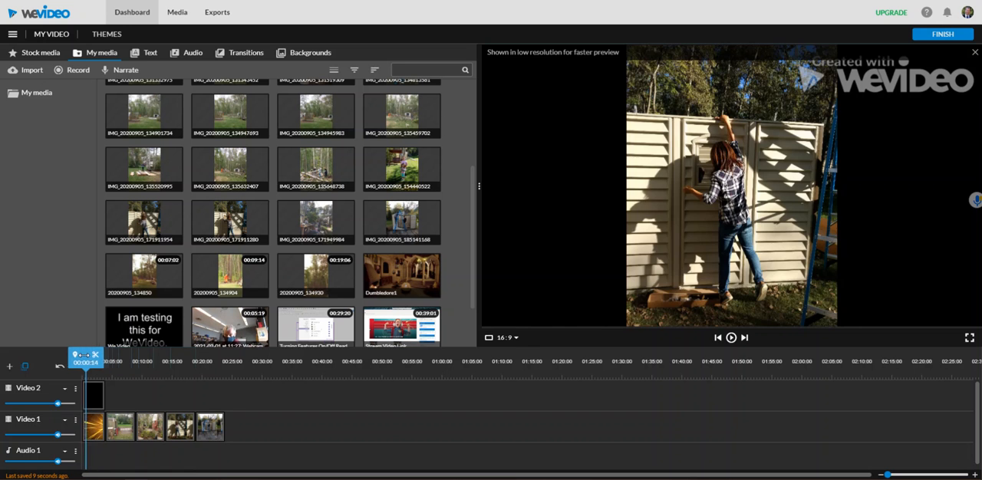
pyautogui.click(731, 338)
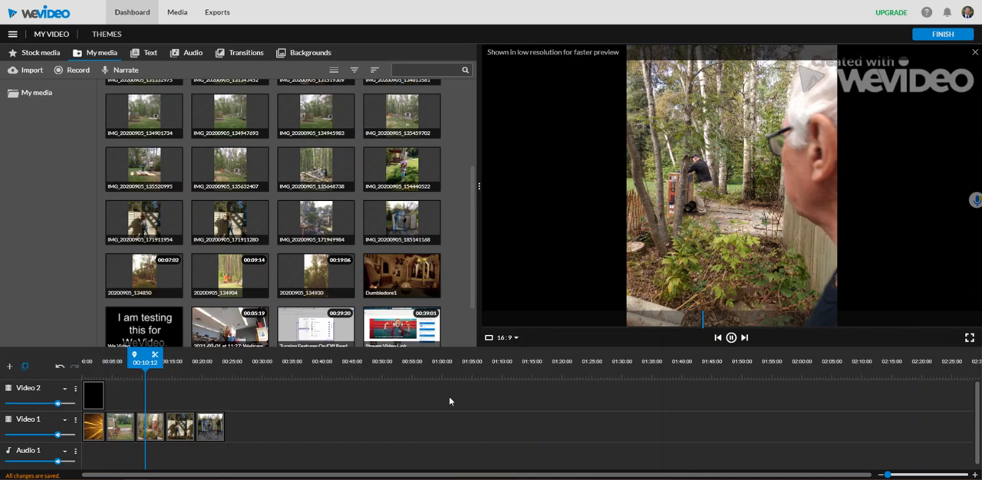
pyautogui.click(732, 338)
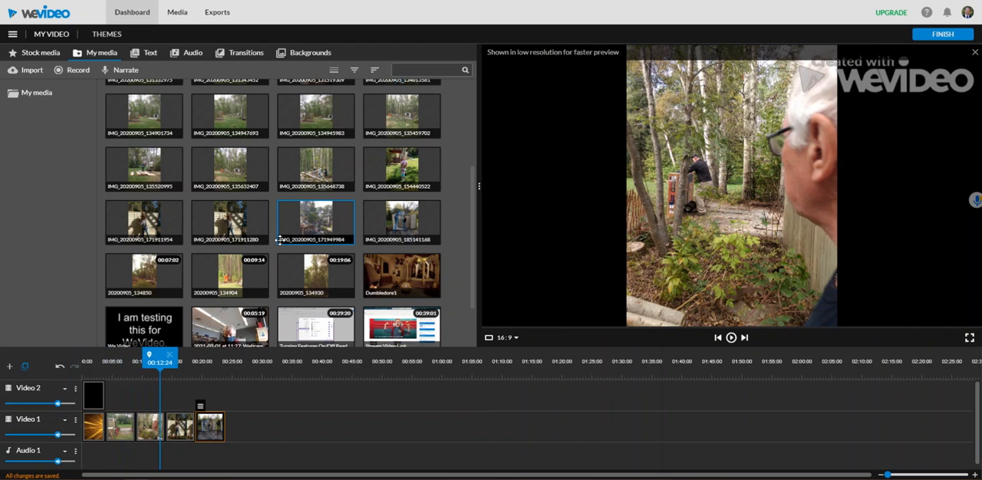
# Shorten each of the four photo clips on Video 1 to about 4 seconds and close the gaps between them
pyautogui.click(120, 434)
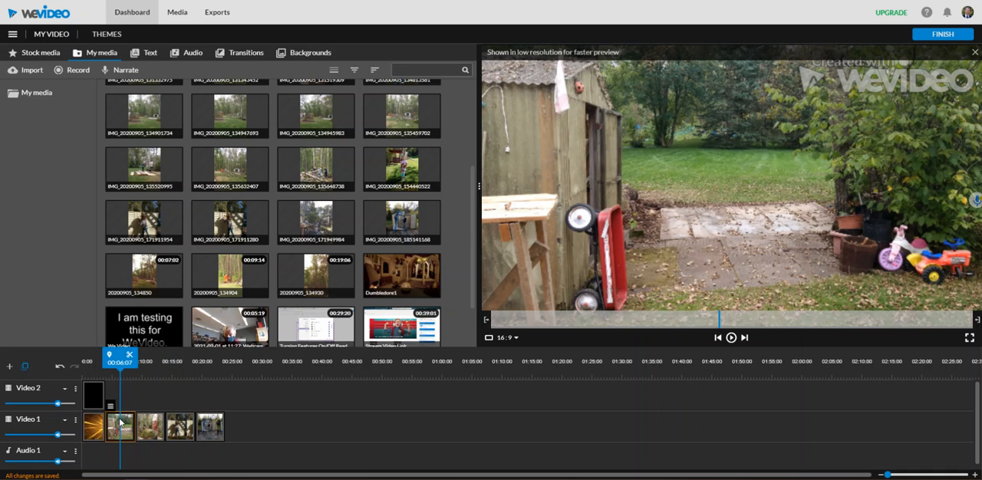
pyautogui.moveTo(134, 422)
pyautogui.mouseDown()
pyautogui.moveTo(126, 425)
pyautogui.moveTo(151, 421)
pyautogui.mouseUp()
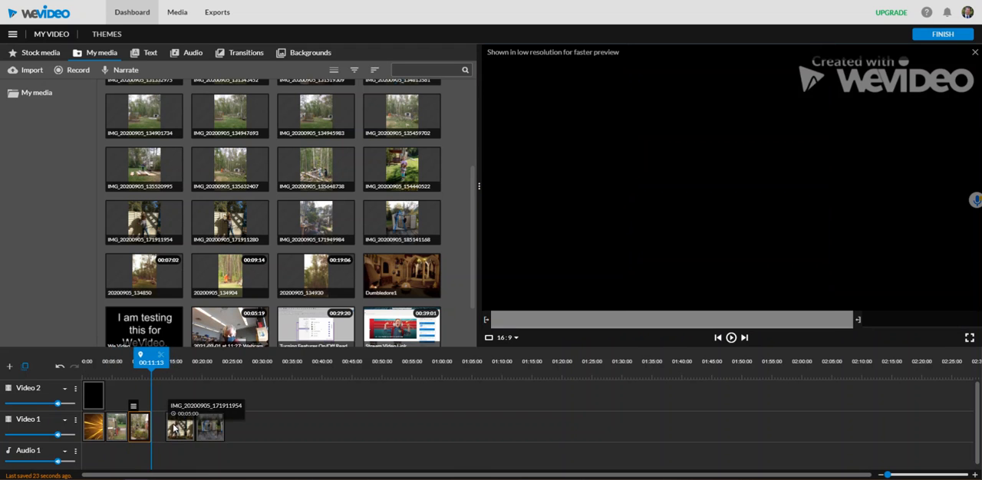
pyautogui.click(185, 431)
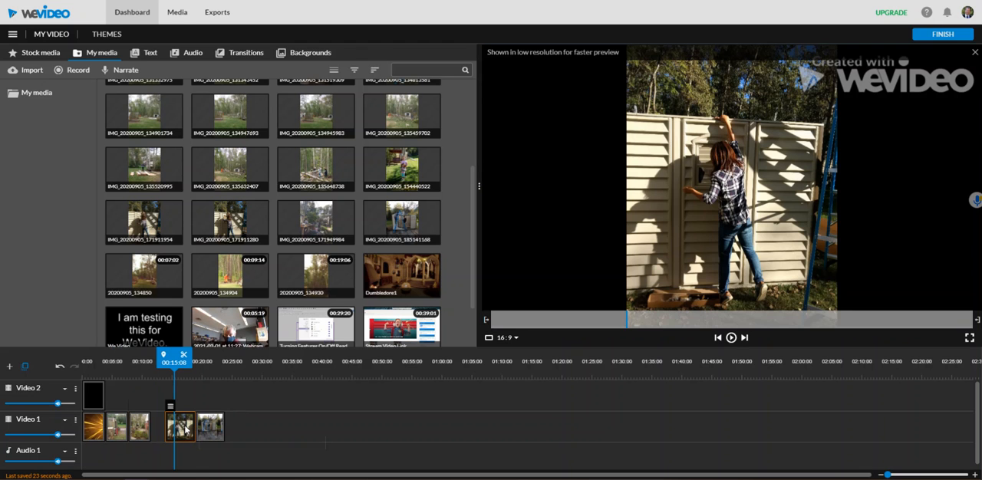
pyautogui.moveTo(195, 427); pyautogui.dragTo(161, 426)
pyautogui.click(206, 427)
pyautogui.moveTo(223, 426); pyautogui.dragTo(192, 427)
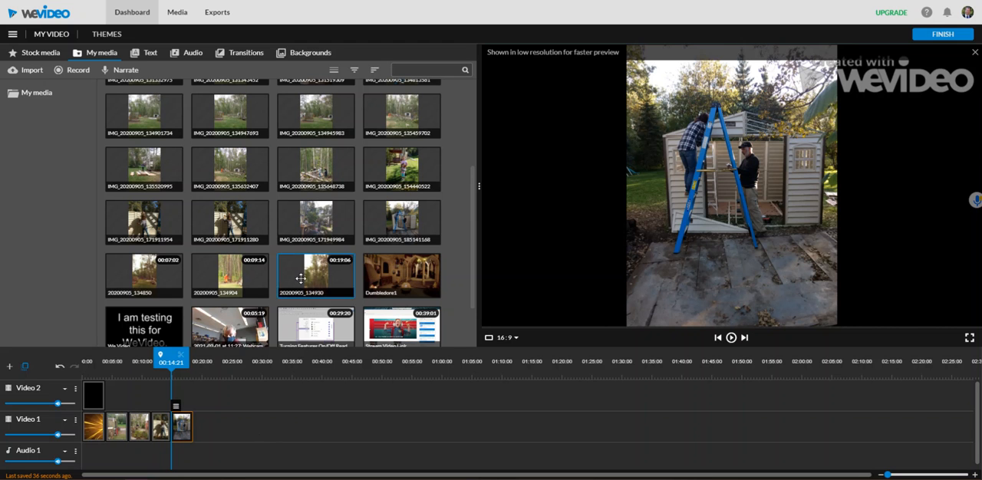
# Place Cross fade, Cross blur, Wipe down and Cross dissolve transitions, in that order, at the four joins between the Video 1 clips
pyautogui.click(245, 55)
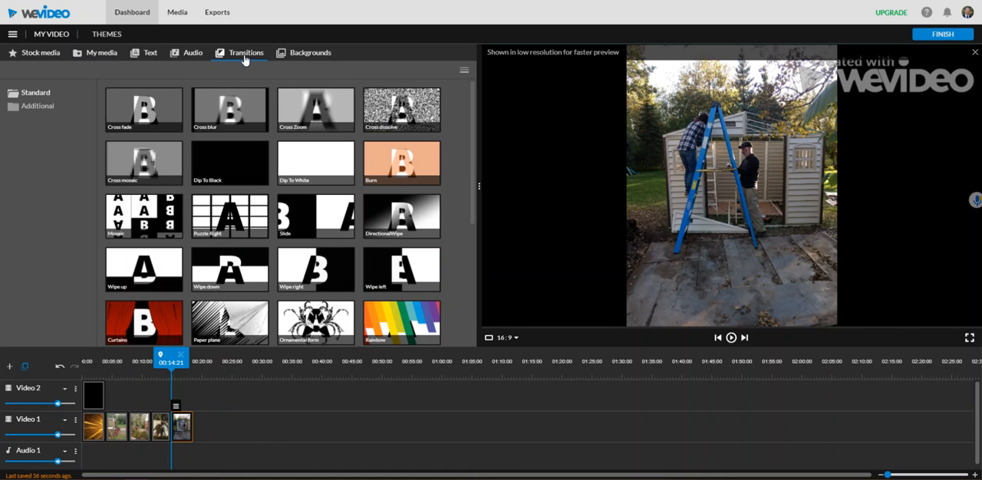
pyautogui.scroll(-3, 344, 235)
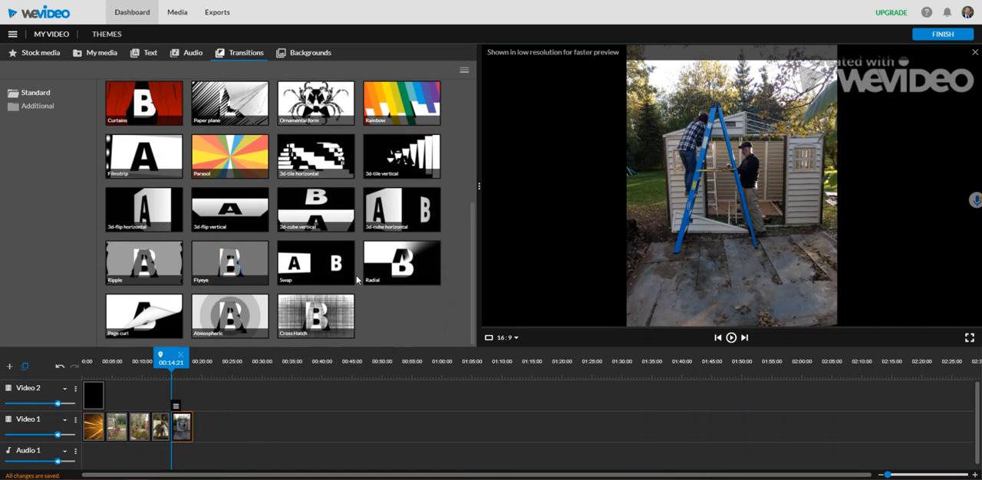
pyautogui.scroll(3, 357, 280)
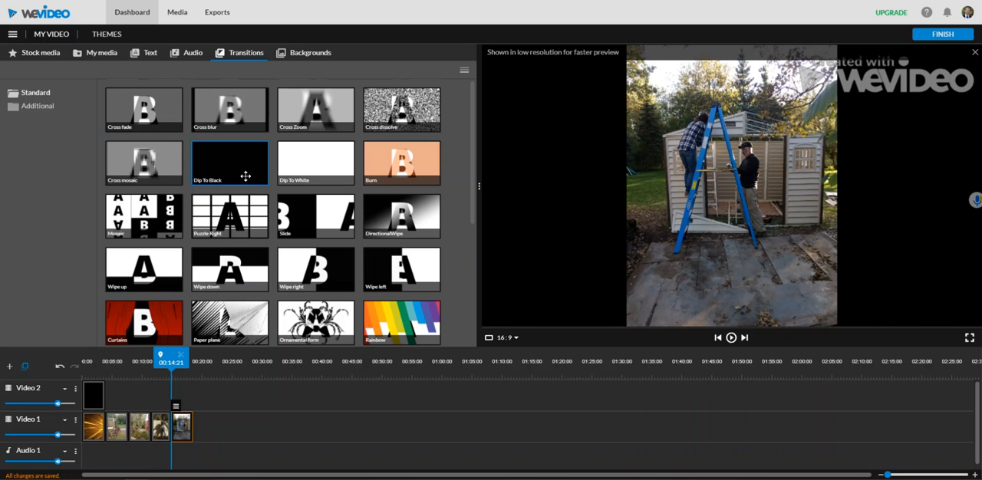
pyautogui.click(146, 109)
pyautogui.moveTo(143, 135); pyautogui.dragTo(114, 431)
pyautogui.moveTo(230, 111)
pyautogui.mouseDown()
pyautogui.moveTo(150, 341)
pyautogui.moveTo(134, 435)
pyautogui.mouseUp()
pyautogui.moveTo(255, 284); pyautogui.dragTo(155, 429)
pyautogui.moveTo(395, 108)
pyautogui.mouseDown()
pyautogui.moveTo(198, 384)
pyautogui.moveTo(179, 427)
pyautogui.mouseUp()
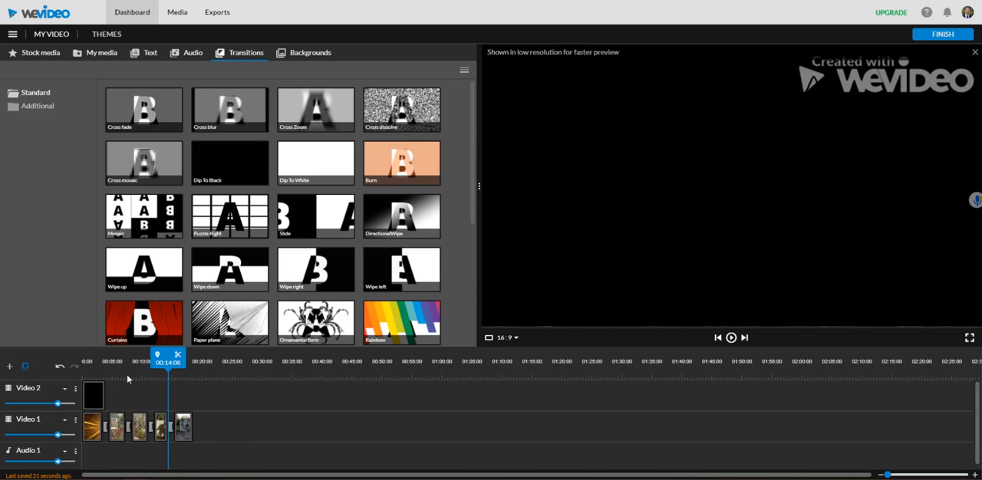
# Play the timeline from 00:02:05 within the title clip to the end to check the transitions
pyautogui.click(112, 373)
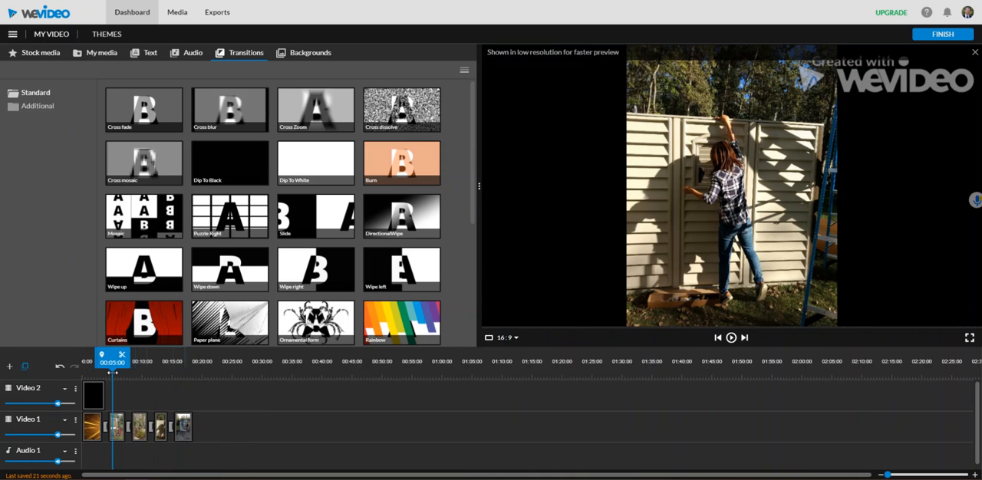
pyautogui.moveTo(112, 373); pyautogui.dragTo(95, 373)
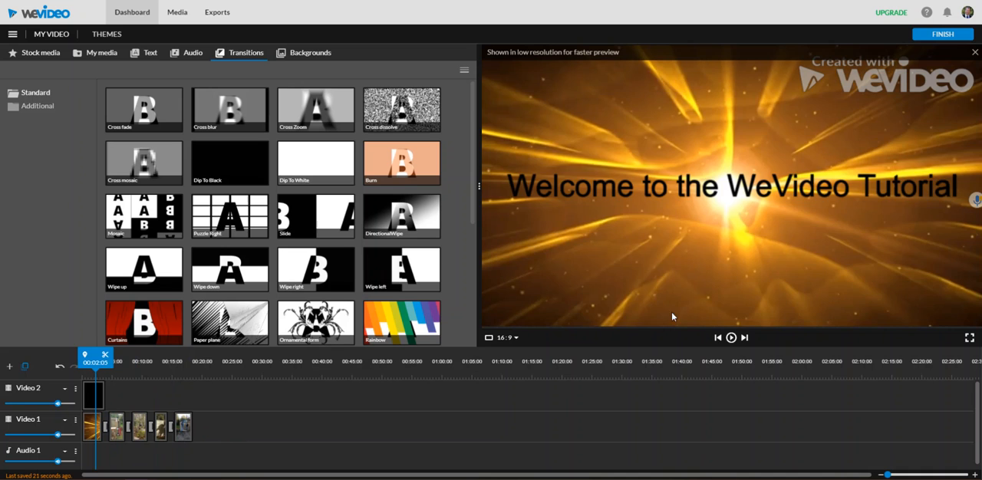
pyautogui.click(731, 339)
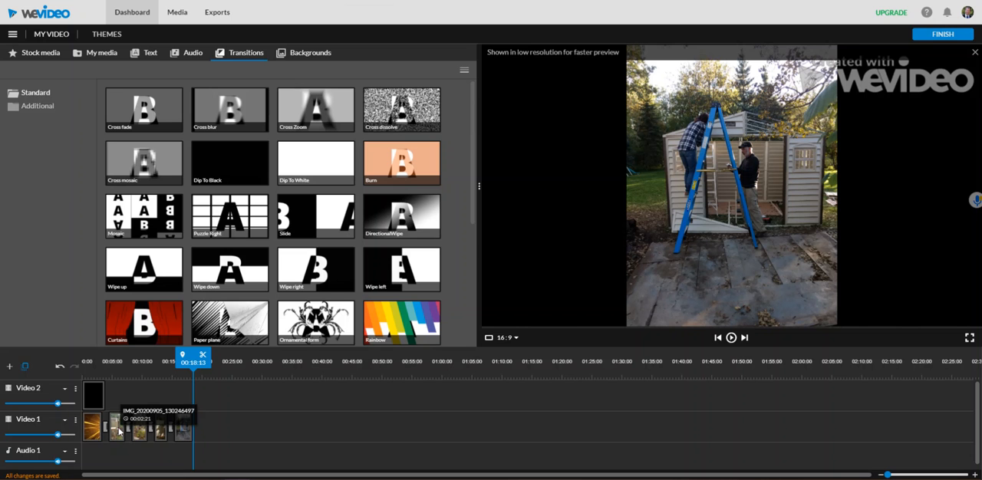
# Animate the first photo, IMG_20200905_130246497, by enlarging its end frame and shifting it up and left, and save the changes
pyautogui.click(119, 431)
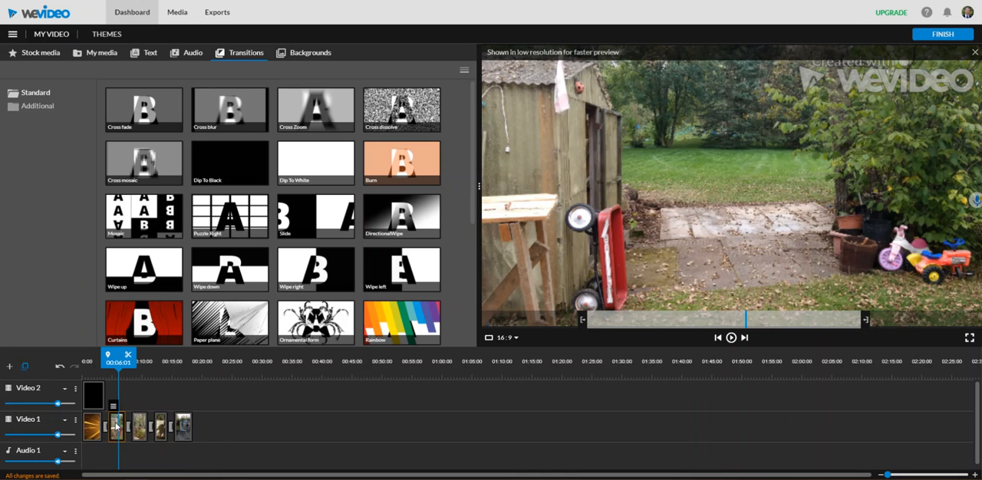
pyautogui.doubleClick(116, 427)
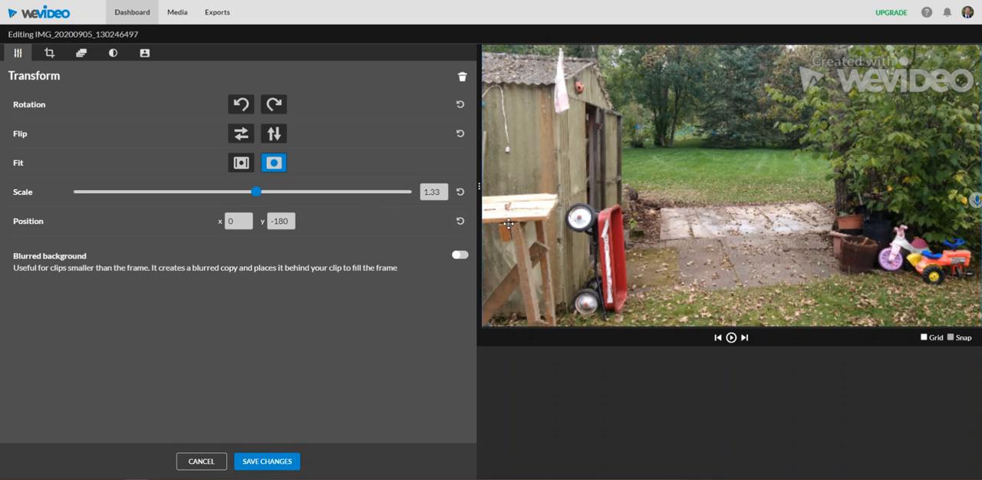
pyautogui.click(81, 56)
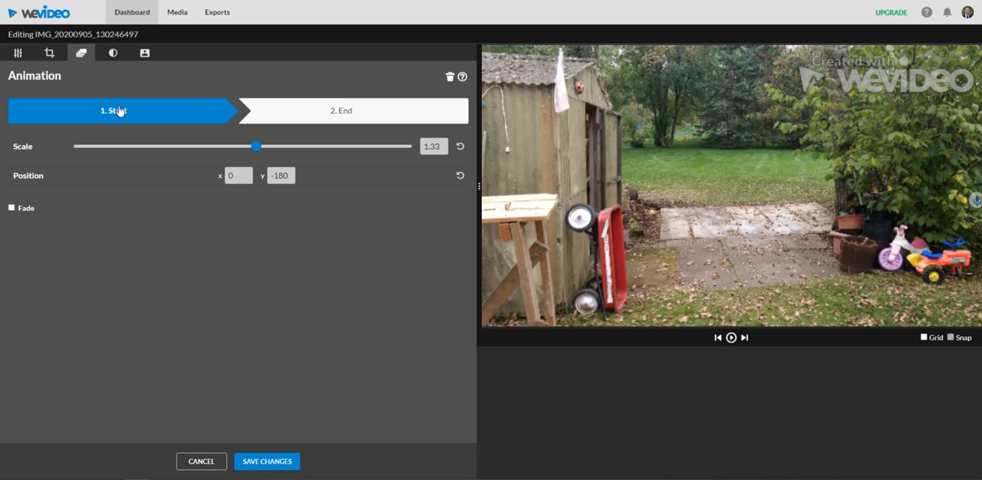
pyautogui.click(351, 113)
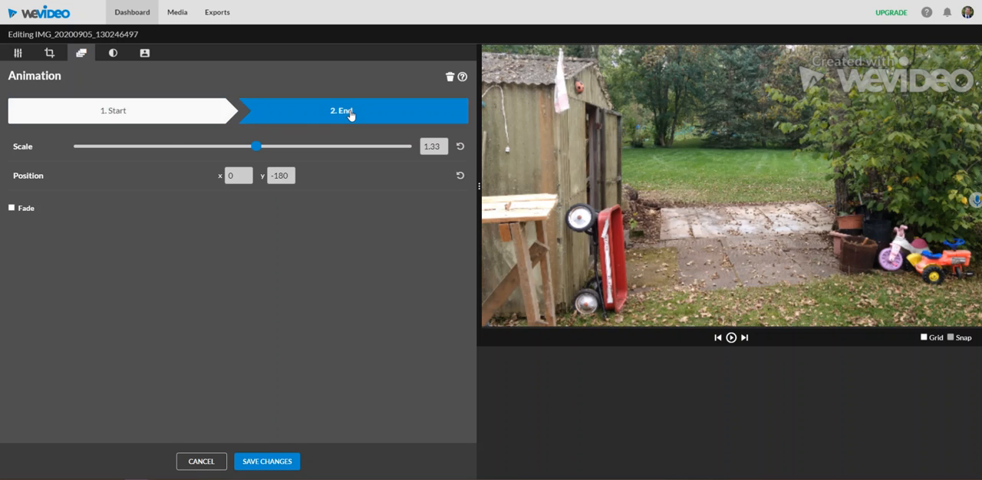
pyautogui.moveTo(257, 147); pyautogui.dragTo(320, 153)
pyautogui.moveTo(645, 225); pyautogui.dragTo(510, 134)
pyautogui.moveTo(319, 147); pyautogui.dragTo(324, 147)
pyautogui.click(263, 463)
# Play the timeline from 00:03:07, just before the first photo, to check its animation, stopping on the second photo
pyautogui.moveTo(118, 376); pyautogui.dragTo(108, 359)
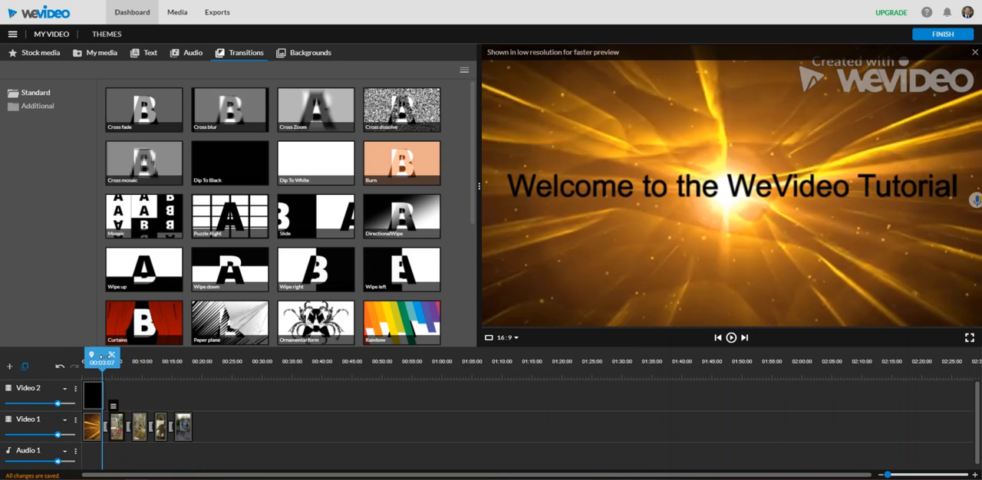
pyautogui.click(731, 338)
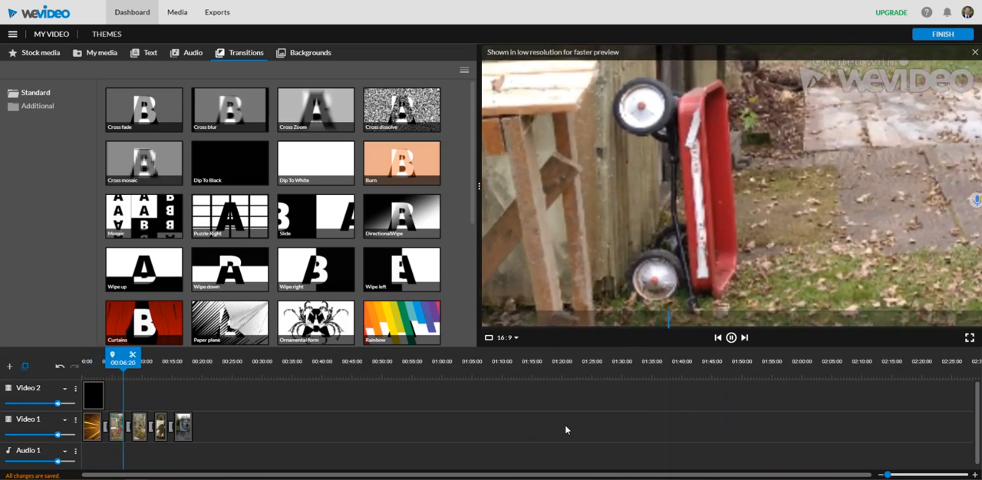
pyautogui.click(732, 339)
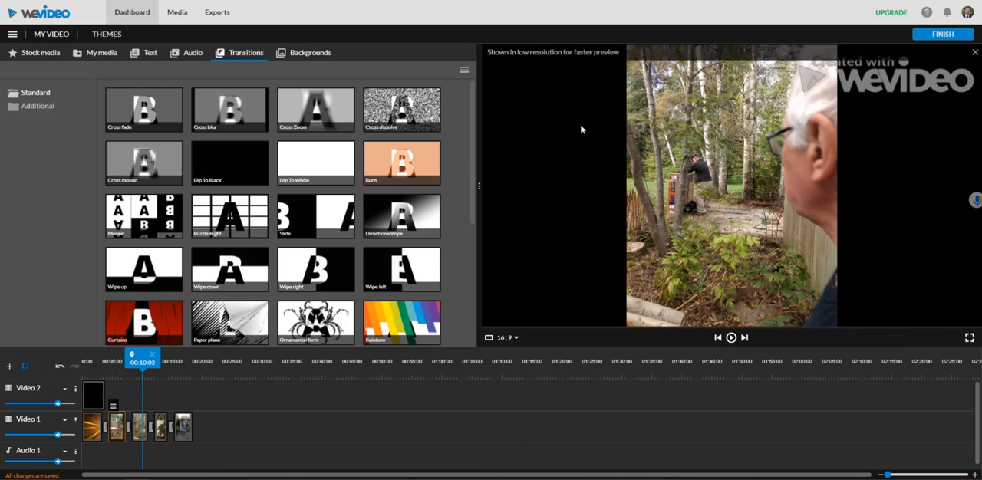